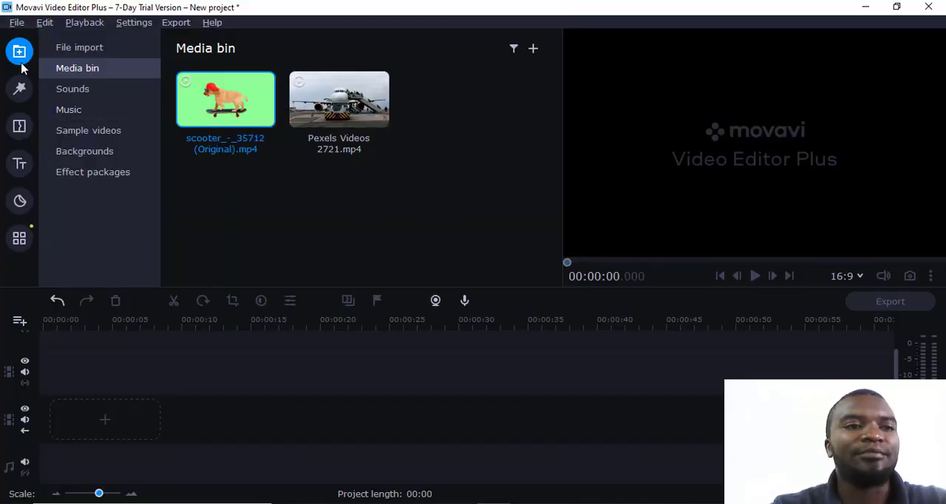
# Place scooter_-_35712 (Original).mp4 at the start of the main video track and open the Chroma key tool for it.
pyautogui.click(331, 170)
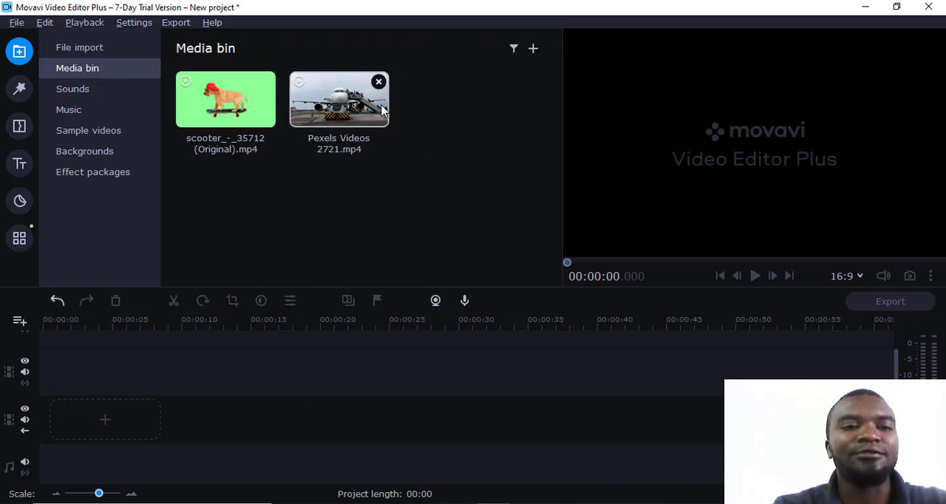
pyautogui.moveTo(266, 118); pyautogui.dragTo(74, 411)
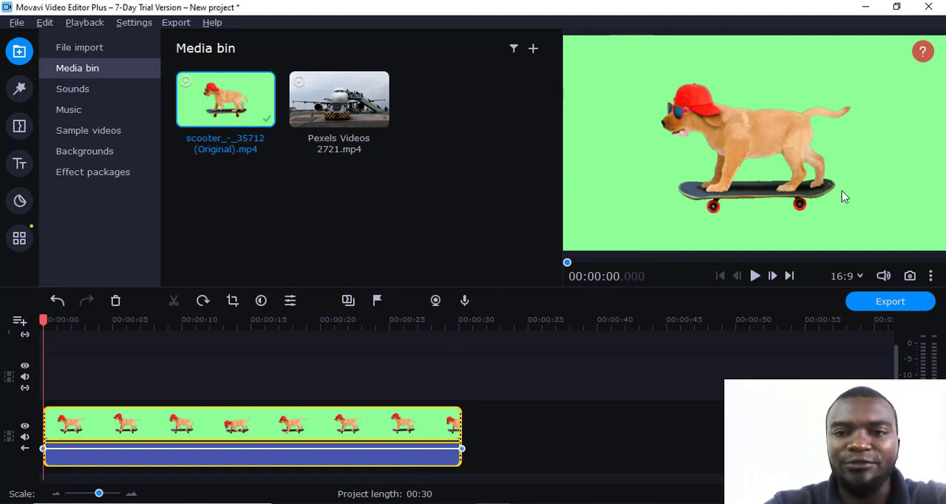
pyautogui.rightClick(233, 433)
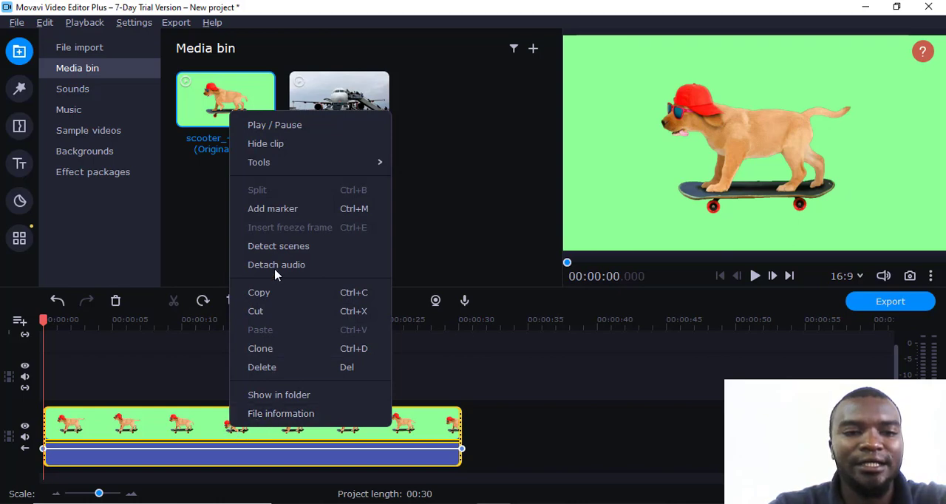
pyautogui.moveTo(314, 164)
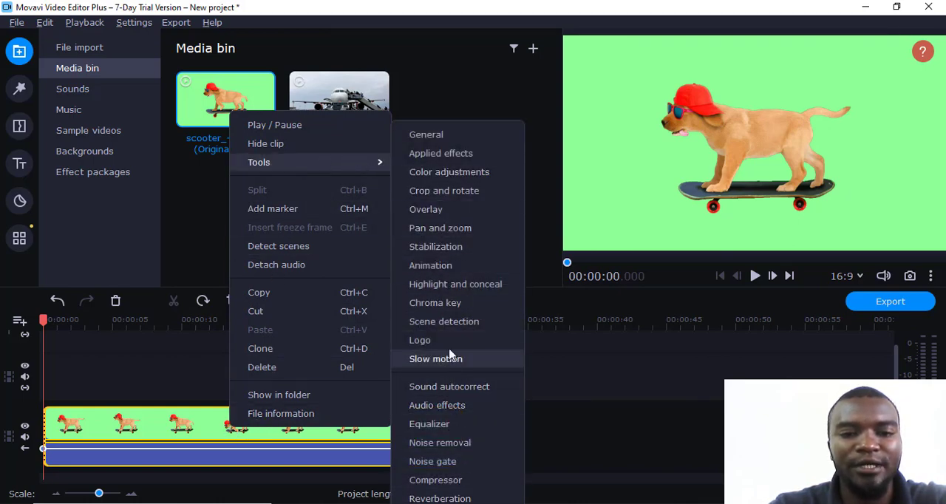
pyautogui.click(454, 307)
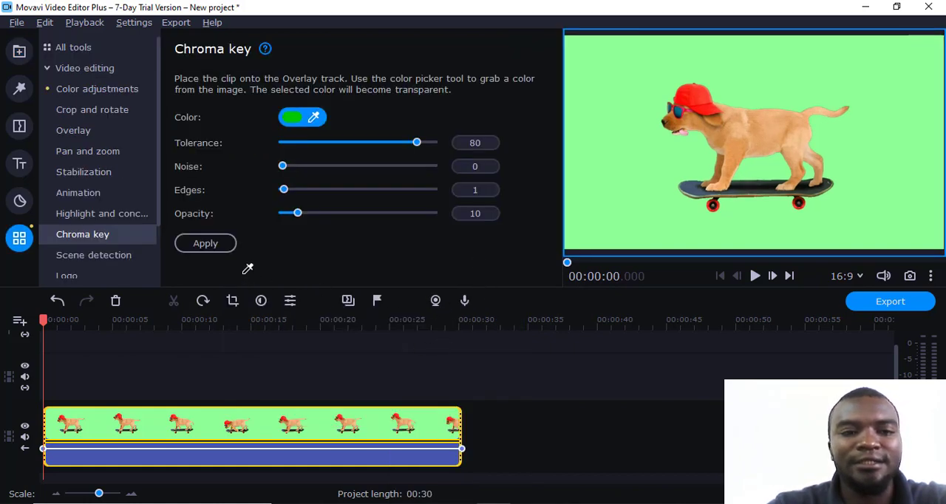
pyautogui.click(19, 50)
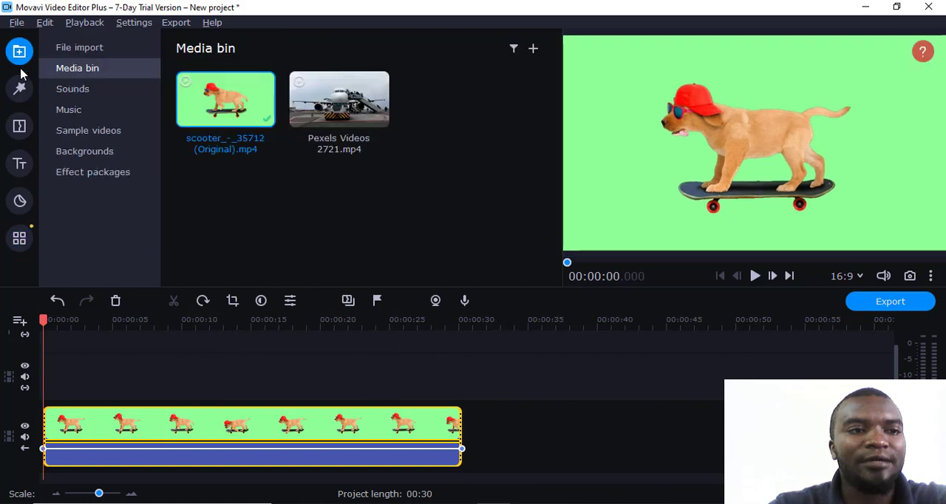
pyautogui.click(19, 237)
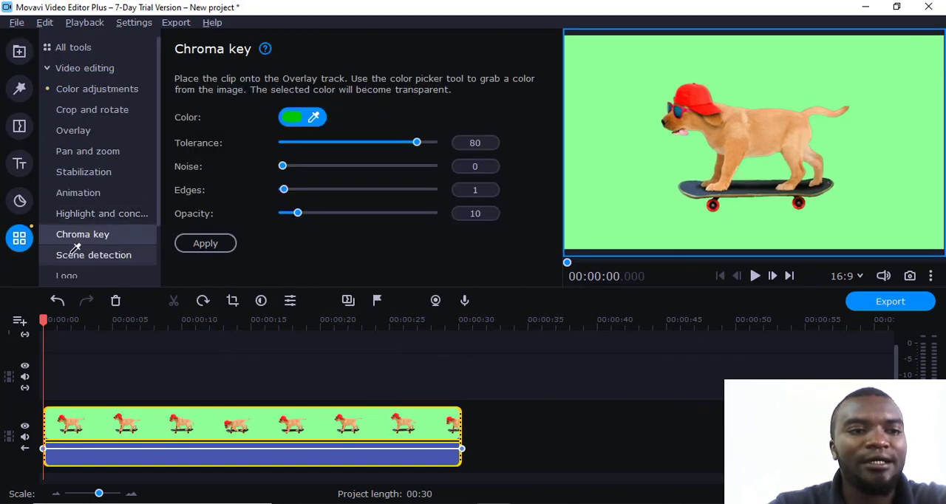
pyautogui.click(89, 235)
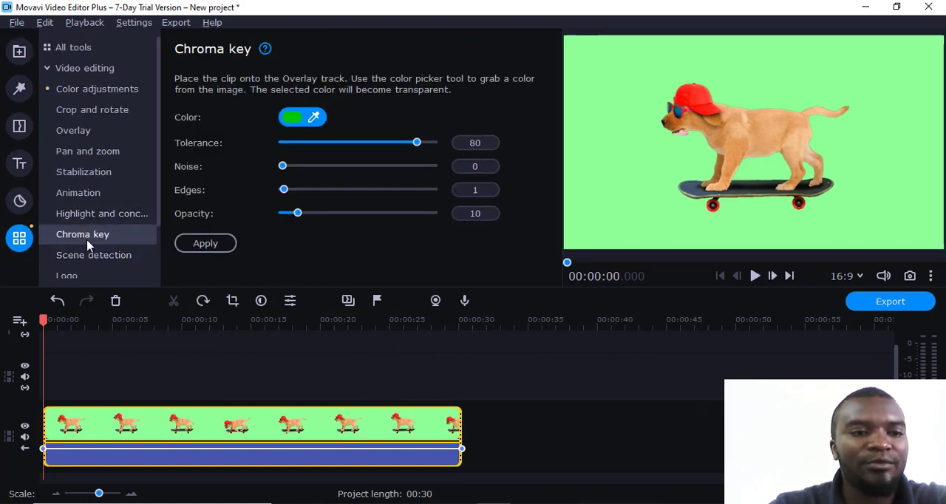
# Pick the scooter clip's light-green background as the chroma key color, set the tolerance to 79 and apply the effect.
pyautogui.click(315, 118)
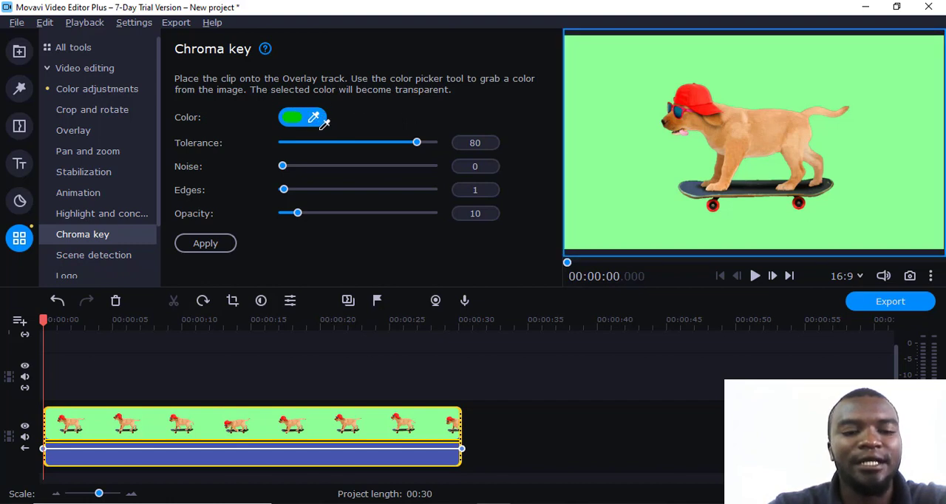
pyautogui.click(639, 127)
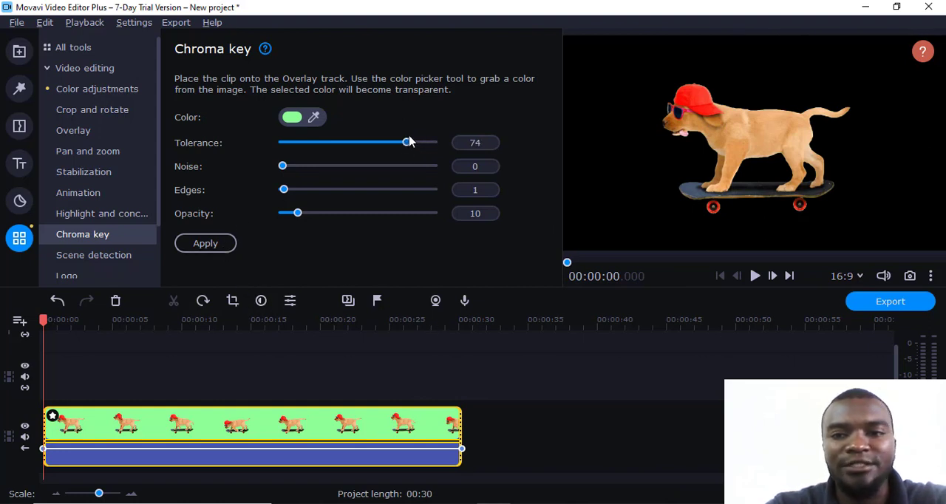
pyautogui.moveTo(434, 141); pyautogui.dragTo(418, 137)
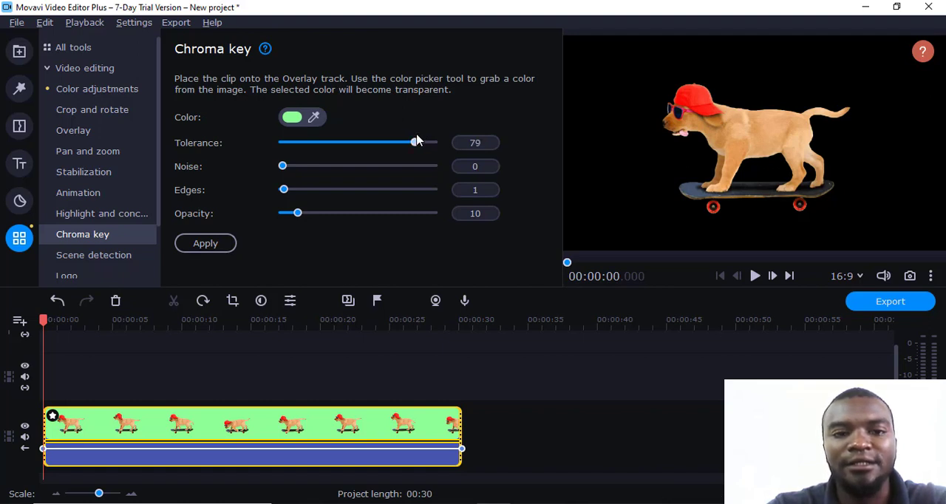
pyautogui.click(228, 244)
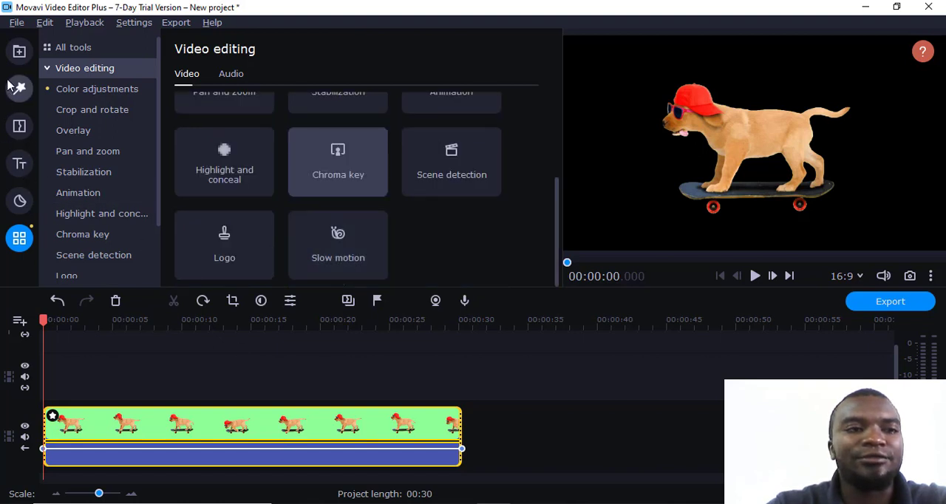
# Add Pexels Videos 2721.mp4 to the main track at the timeline start, with the keyed scooter clip above it on the overlay track.
pyautogui.click(19, 51)
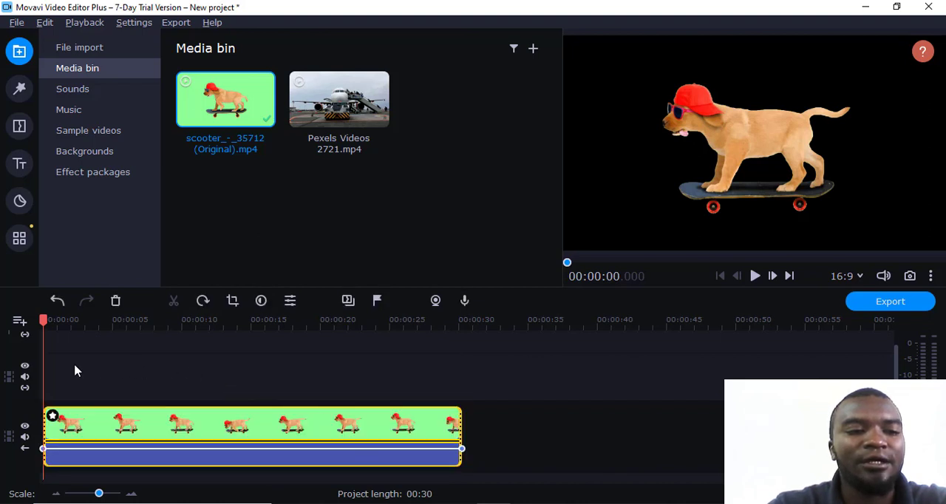
pyautogui.moveTo(338, 104); pyautogui.dragTo(85, 395)
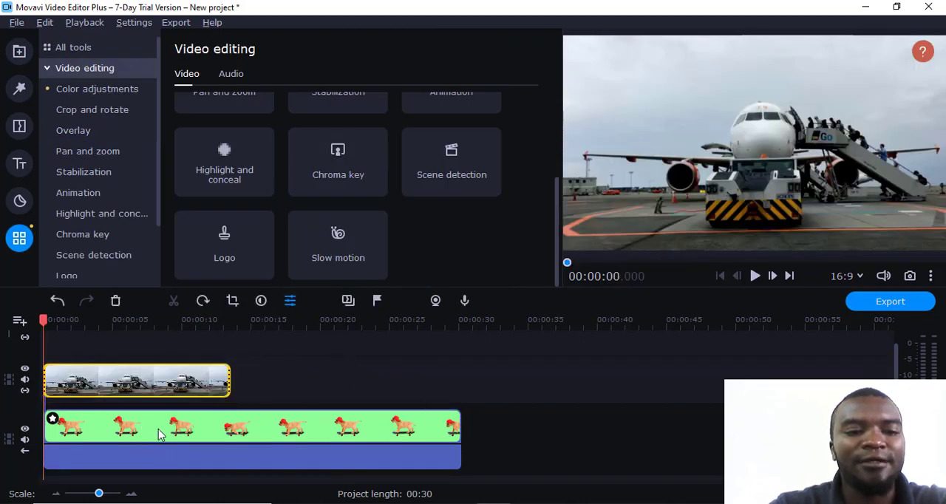
pyautogui.moveTo(159, 435); pyautogui.dragTo(214, 429)
pyautogui.moveTo(141, 382); pyautogui.dragTo(611, 433)
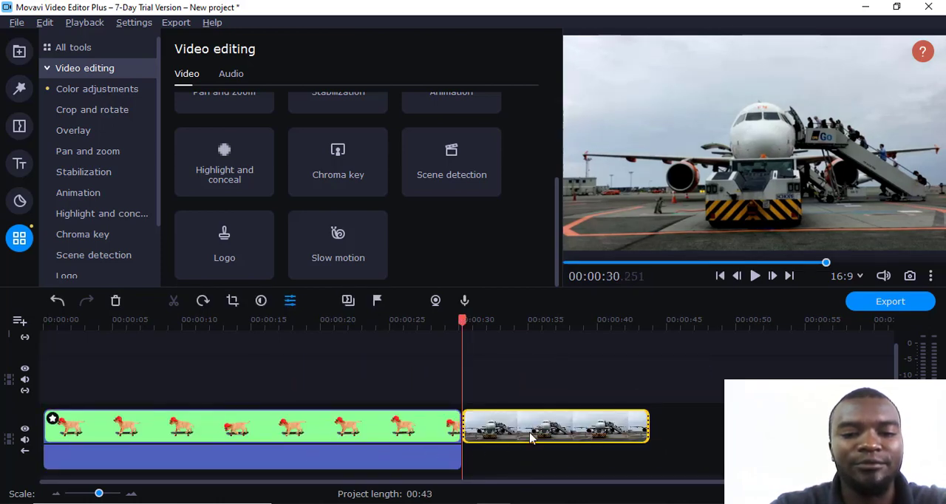
pyautogui.moveTo(317, 435); pyautogui.dragTo(294, 379)
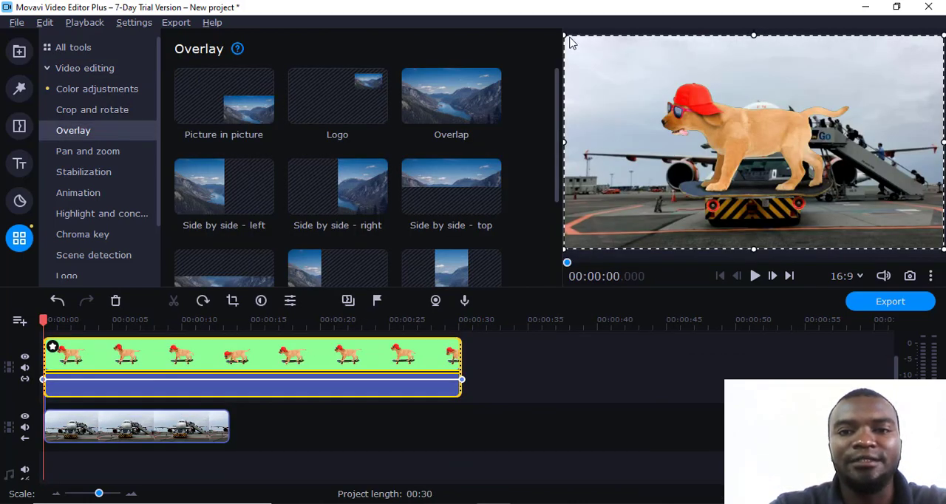
# Shrink the dog overlay to about half the frame's width and position it in the lower-right corner of the airplane footage.
pyautogui.moveTo(567, 36); pyautogui.dragTo(736, 185)
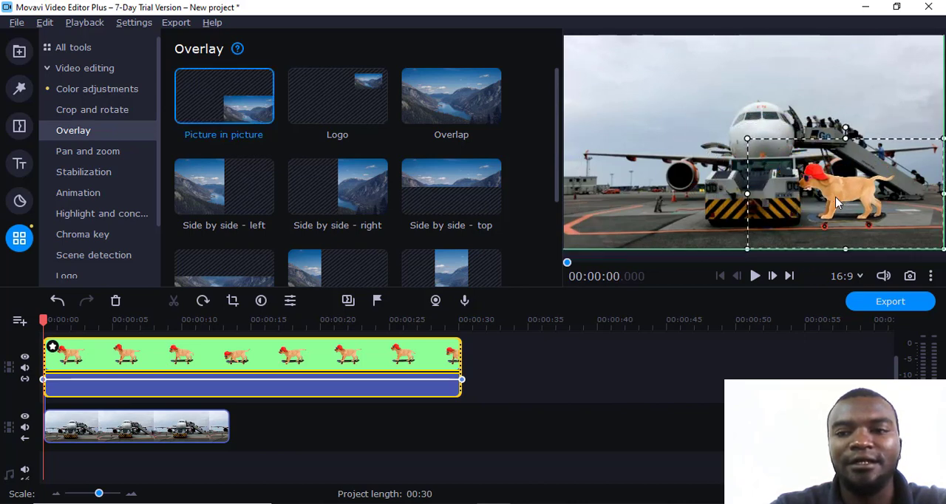
pyautogui.moveTo(839, 214); pyautogui.dragTo(844, 213)
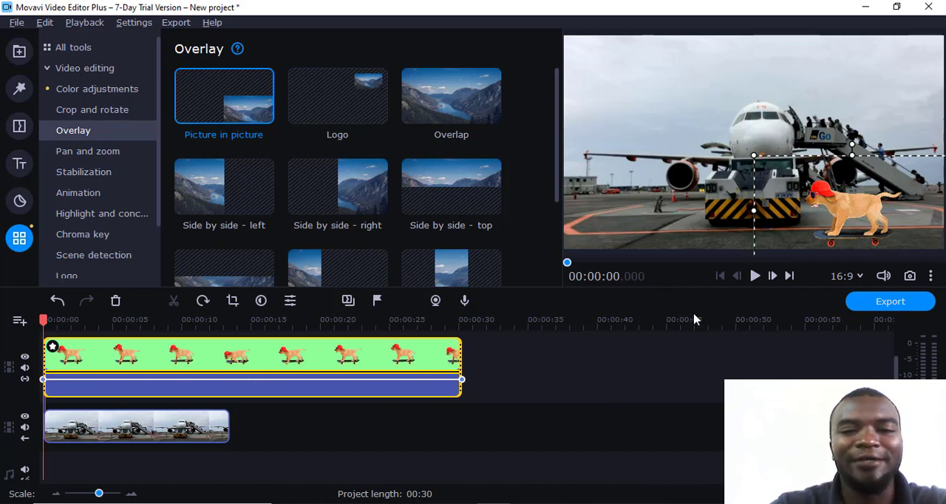
# Play back the timeline to check the keyed dog over the airplane footage, stopping after the airplane clip ends.
pyautogui.click(755, 275)
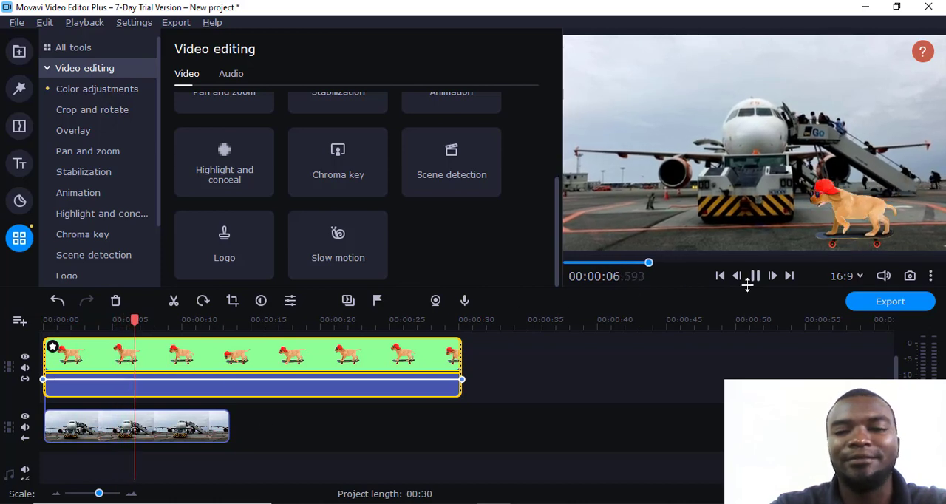
pyautogui.click(194, 418)
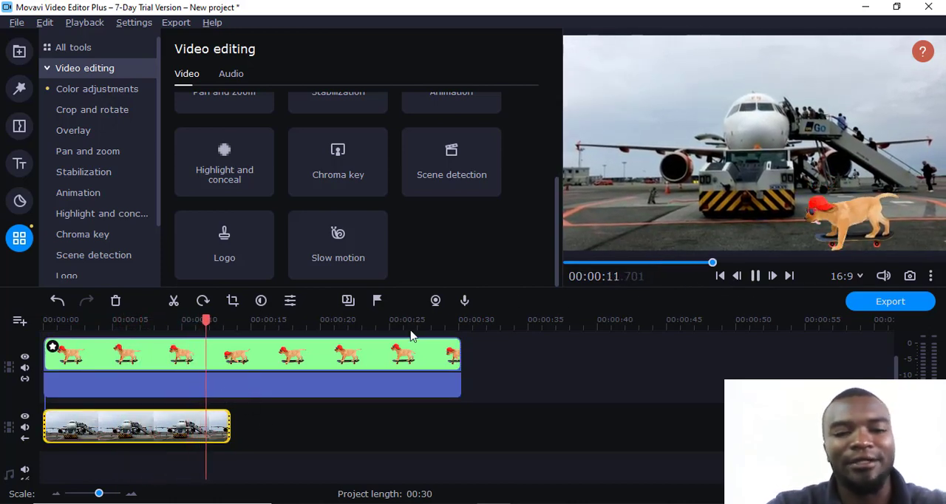
pyautogui.click(756, 278)
pyautogui.rightClick(186, 432)
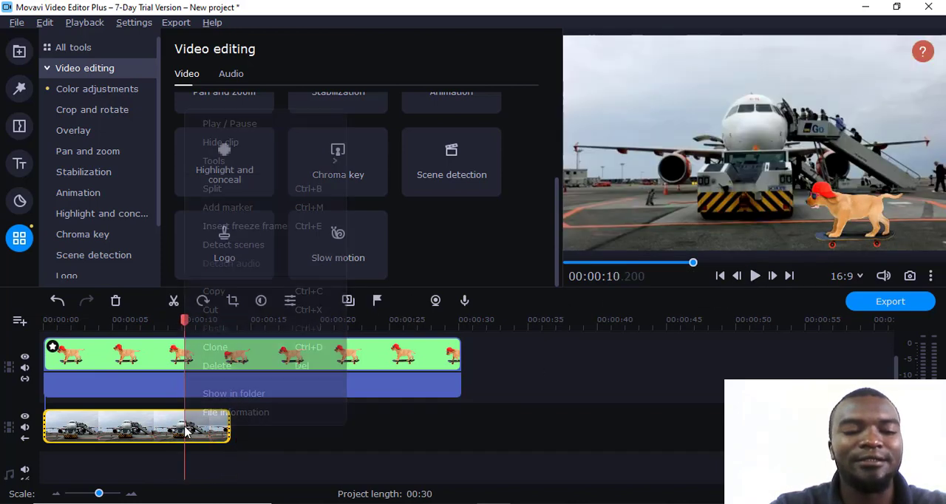
pyautogui.click(131, 411)
# Start adding files to the media bin and browse to the "food for hotels" folder.
pyautogui.click(19, 51)
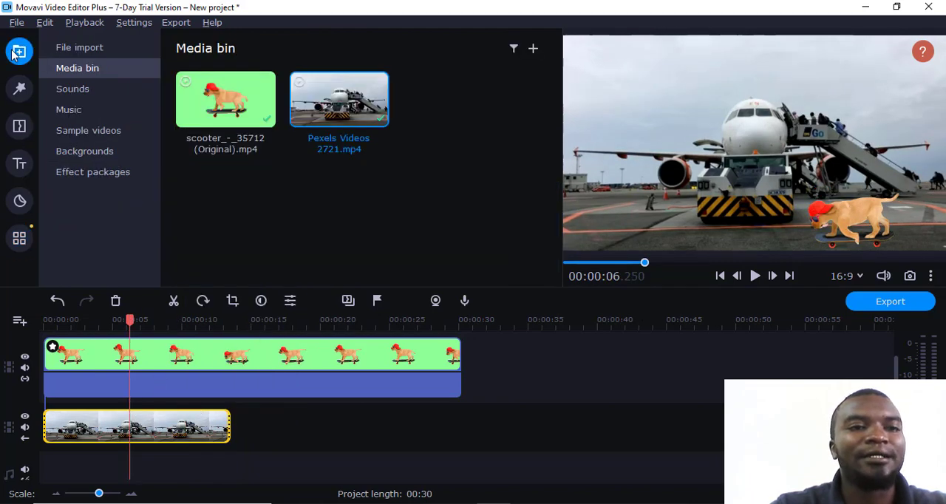
pyautogui.rightClick(253, 190)
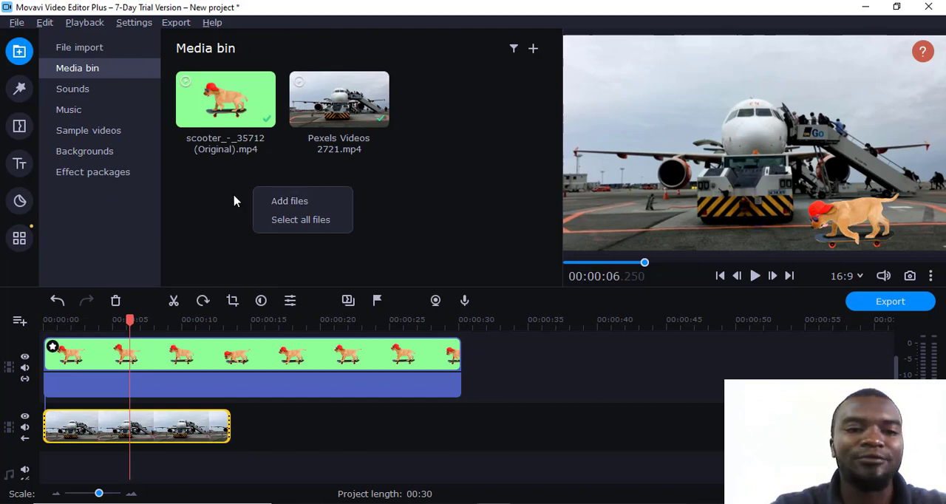
pyautogui.click(267, 202)
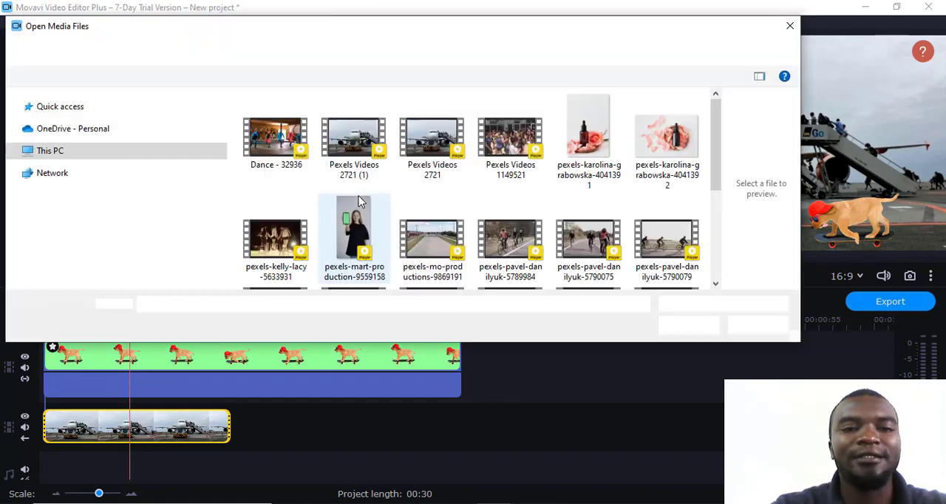
pyautogui.scroll(-5, 444, 222)
pyautogui.scroll(2, 451, 229)
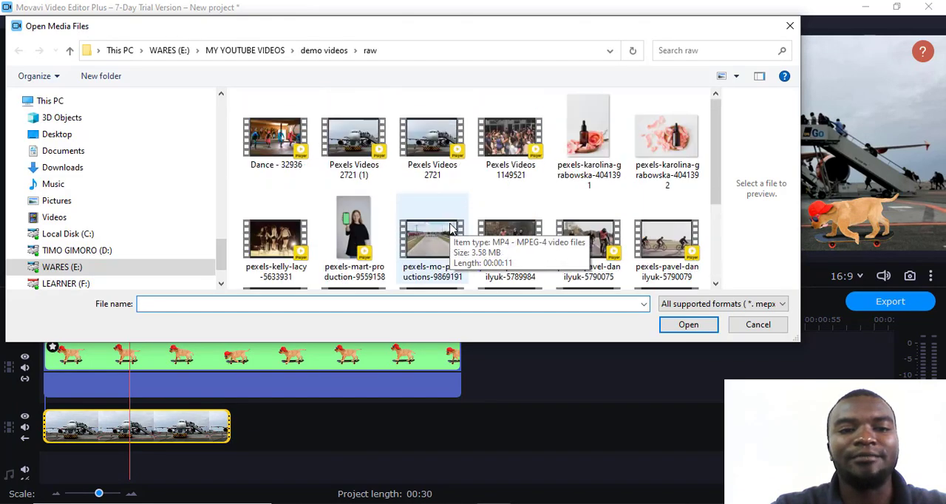
pyautogui.scroll(10, 124, 166)
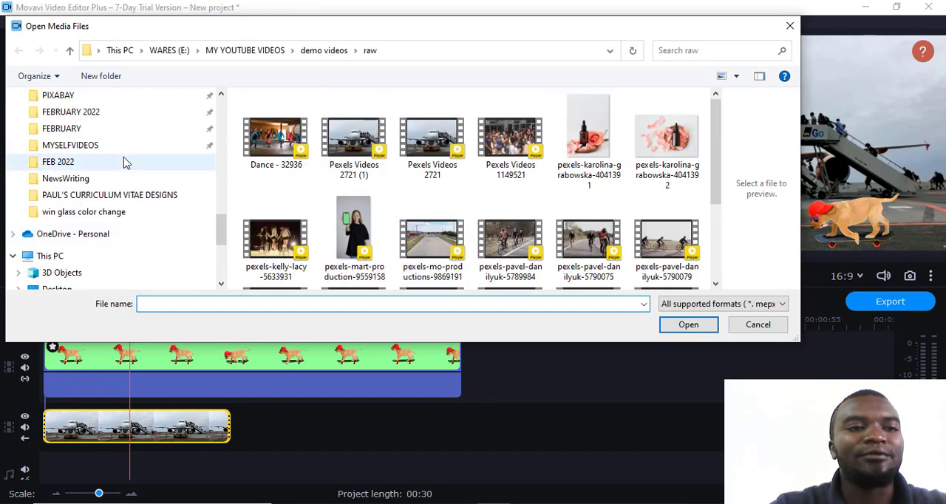
pyautogui.scroll(7, 124, 162)
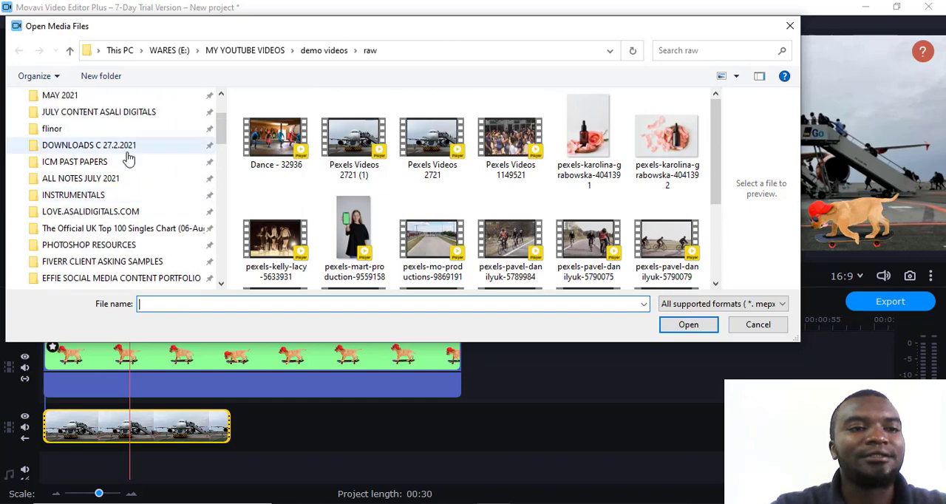
pyautogui.click(129, 161)
# Import the sliced grilled meat photo and the vegetable-chopping photo from the folder into the media bin.
pyautogui.scroll(-5, 414, 222)
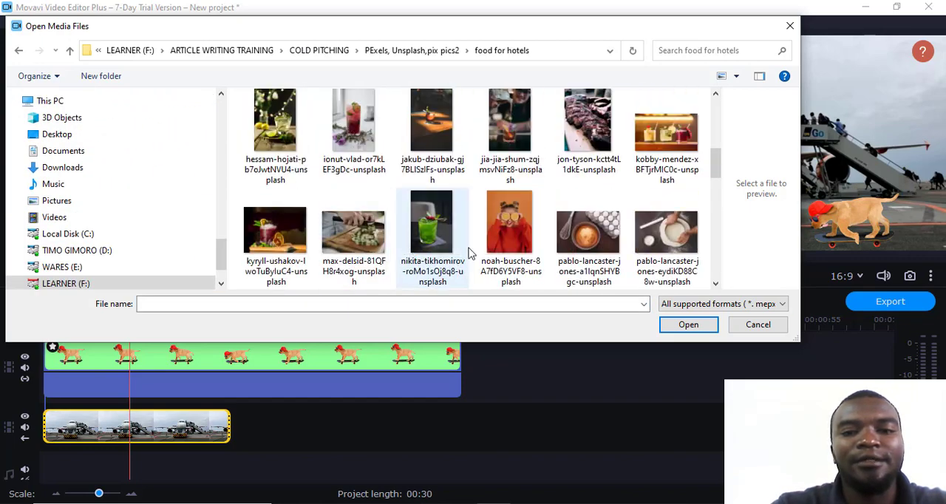
pyautogui.scroll(-5, 497, 249)
pyautogui.scroll(1, 492, 246)
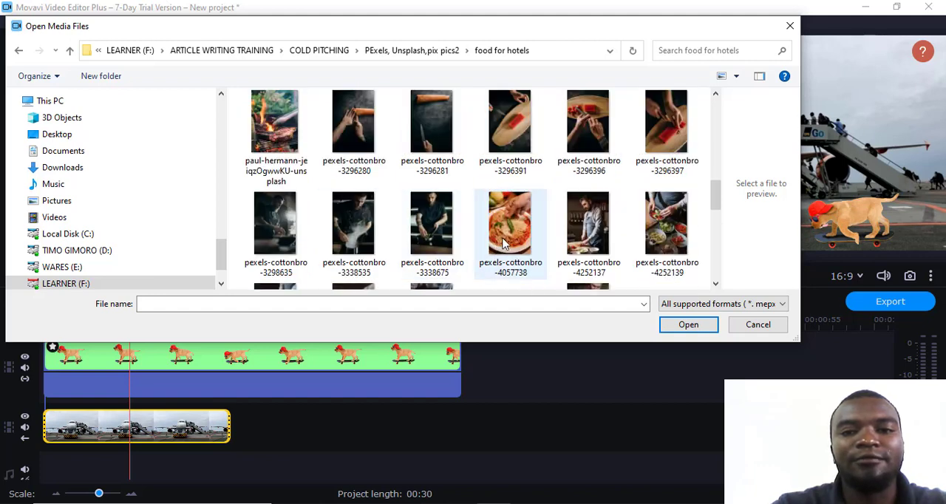
pyautogui.scroll(4, 504, 239)
pyautogui.scroll(3, 540, 237)
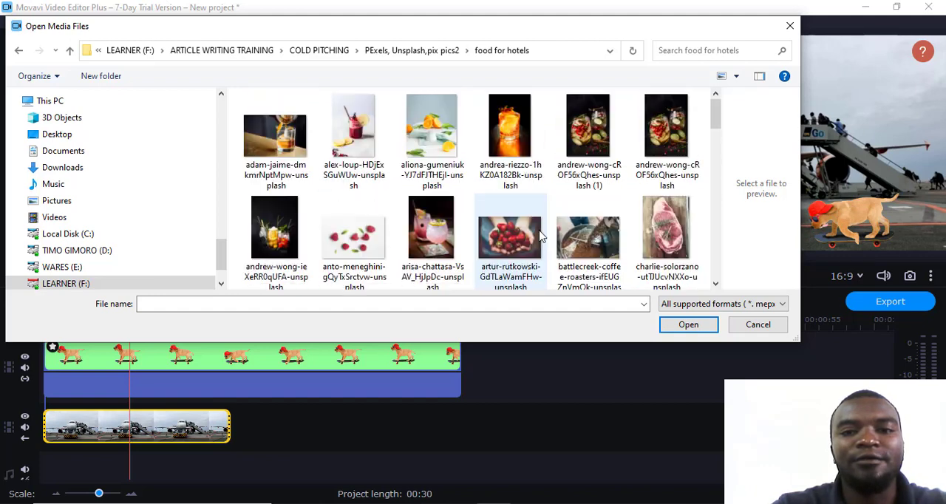
pyautogui.scroll(-2, 541, 237)
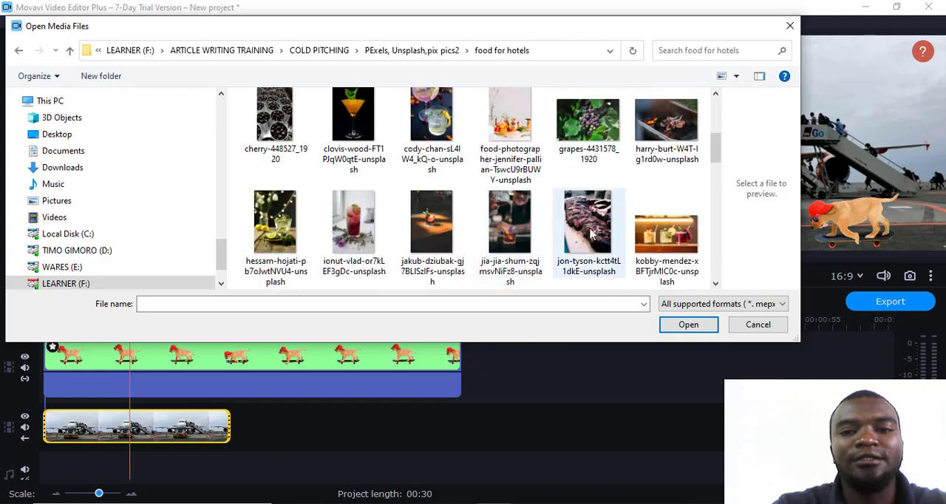
pyautogui.moveTo(589, 246); pyautogui.dragTo(573, 257)
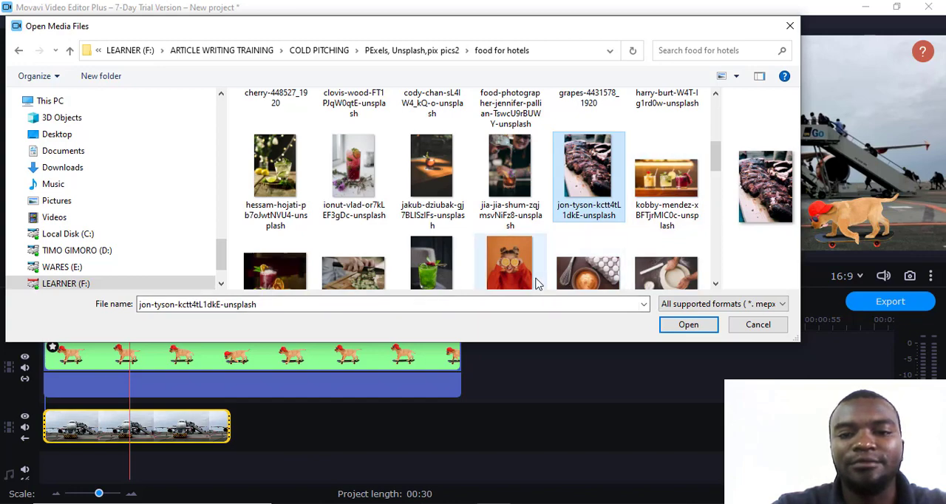
pyautogui.keyDown('ctrl'); pyautogui.click(345, 275); pyautogui.keyUp('ctrl')
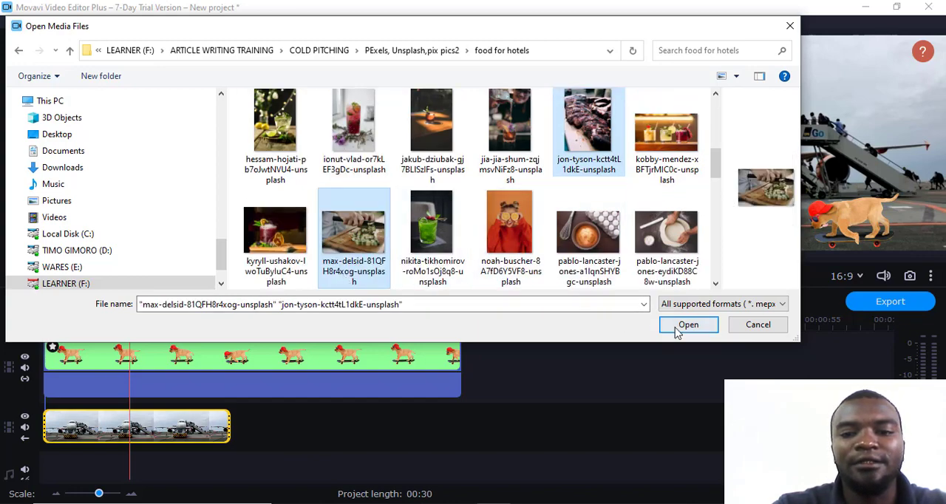
pyautogui.click(687, 326)
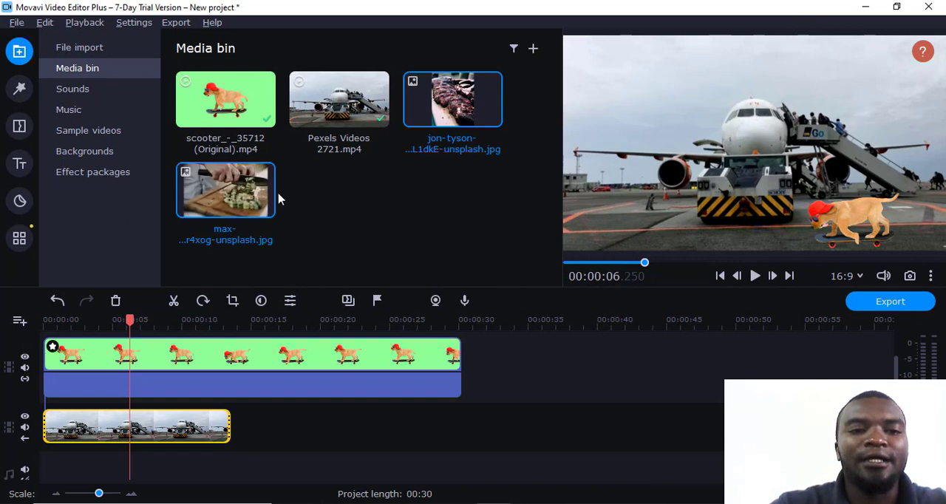
# Place the two imported food photos on overlay tracks, starting at the end of the airplane clip.
pyautogui.moveTo(456, 133); pyautogui.dragTo(256, 392)
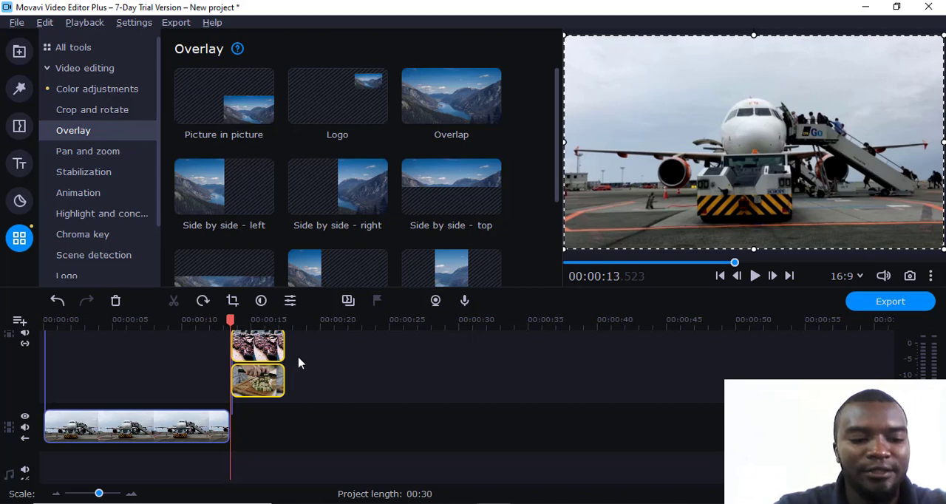
# Undo the overlay placement and put the vegetable-chopping and grilled meat photos on the main video track, directly after the airplane clip.
pyautogui.hotkey('ctrl', 'z')
pyautogui.click(20, 51)
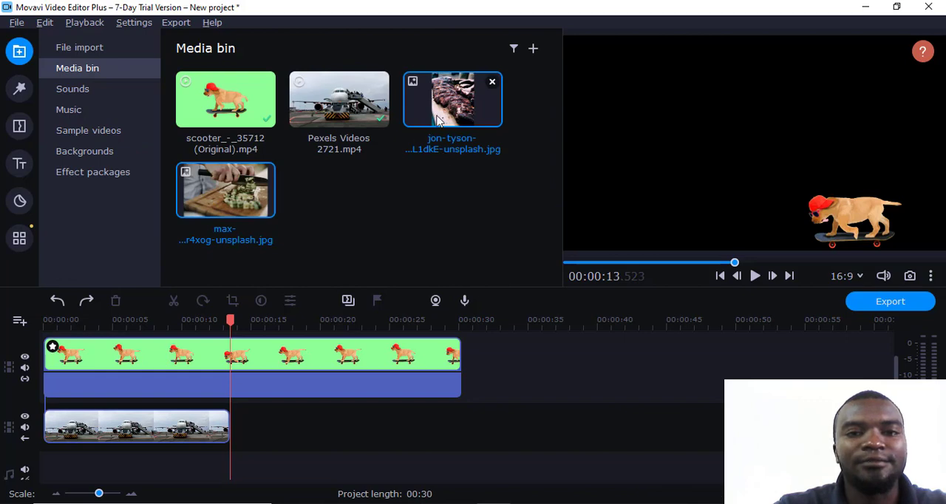
pyautogui.moveTo(435, 109); pyautogui.dragTo(482, 361)
pyautogui.moveTo(264, 349); pyautogui.dragTo(364, 429)
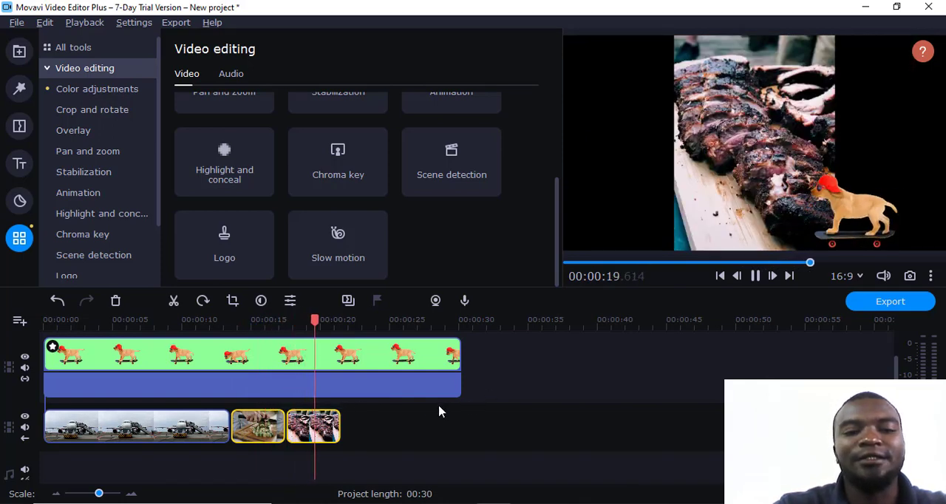
# Clone both selected food photos on the main video track and briefly play back the extended background behind the dog.
pyautogui.rightClick(321, 436)
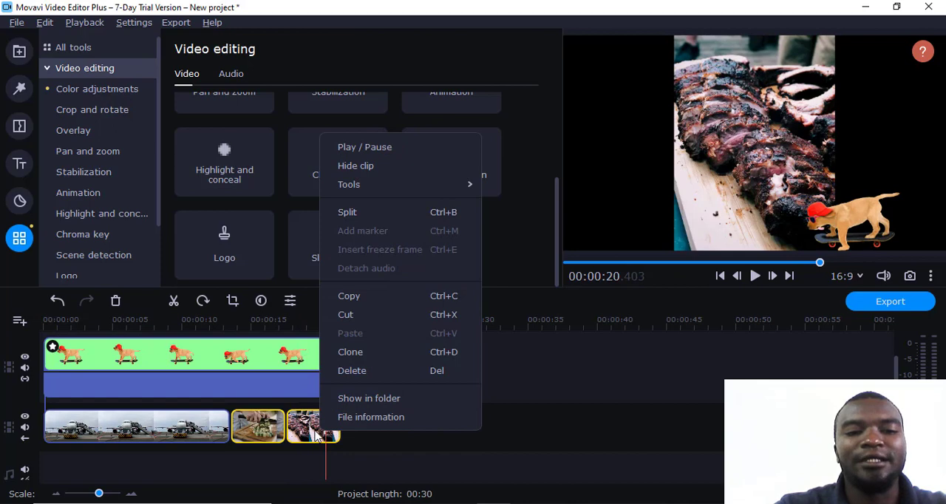
pyautogui.click(376, 354)
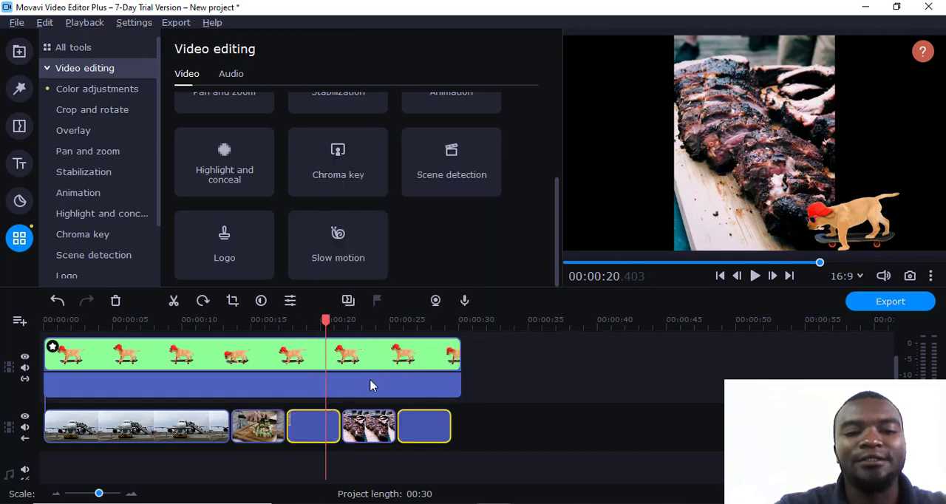
pyautogui.press('space')
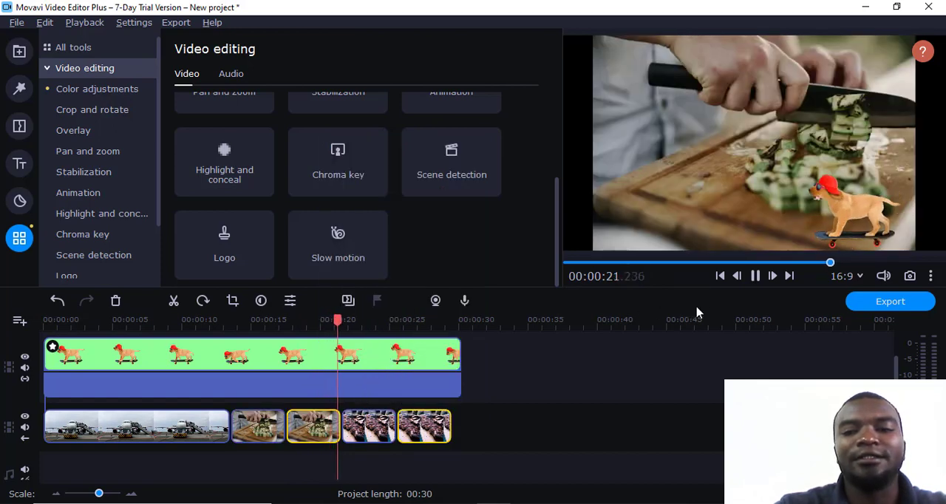
pyautogui.press('space')
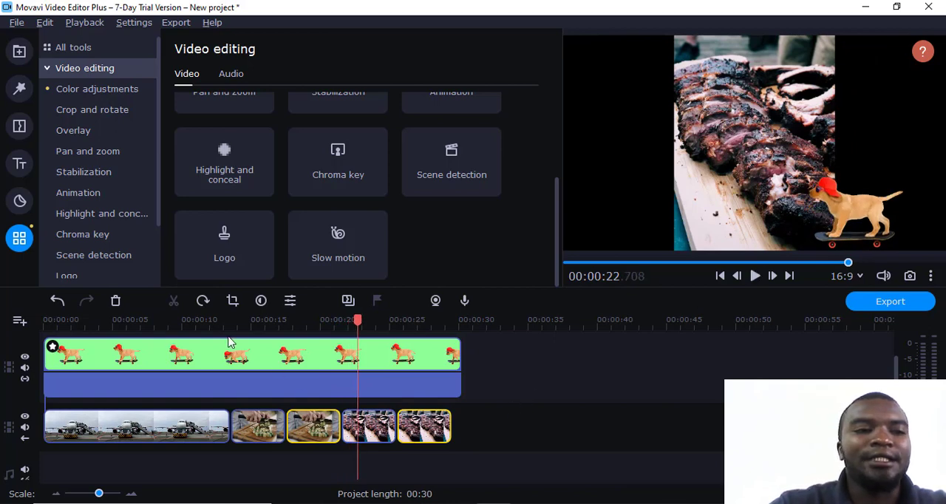
# Show the built-in sounds collection and move the playhead back to about 2 seconds, over the airplane clip.
pyautogui.click(18, 55)
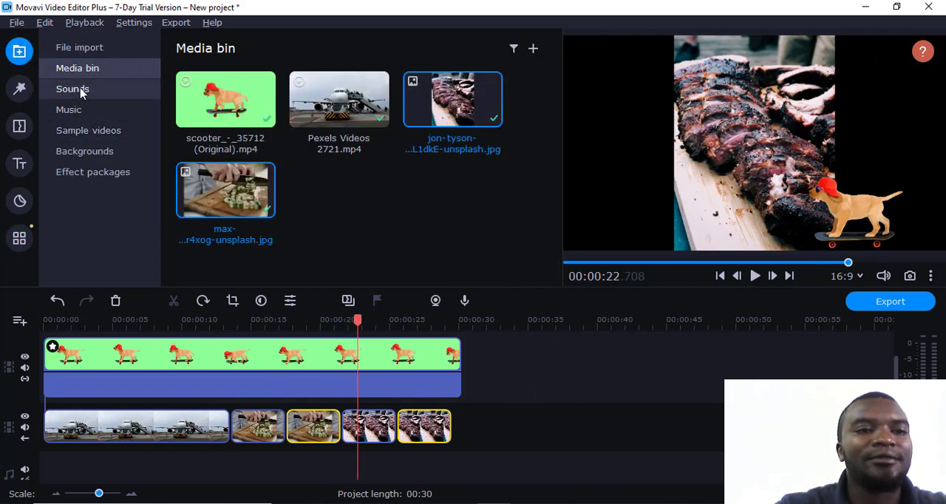
pyautogui.click(83, 93)
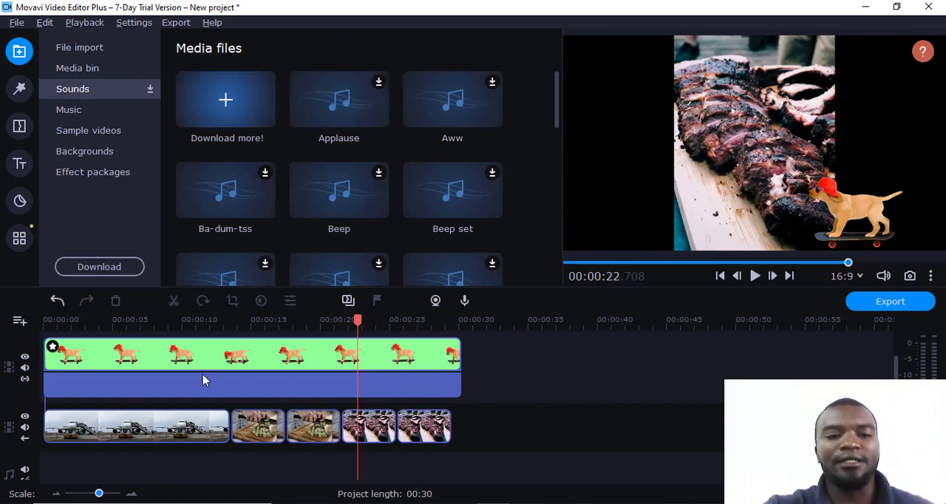
pyautogui.click(76, 319)
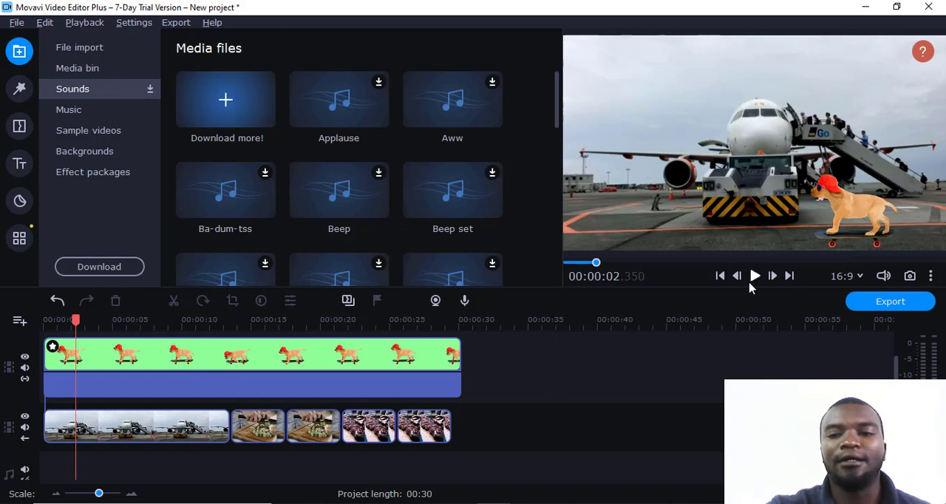